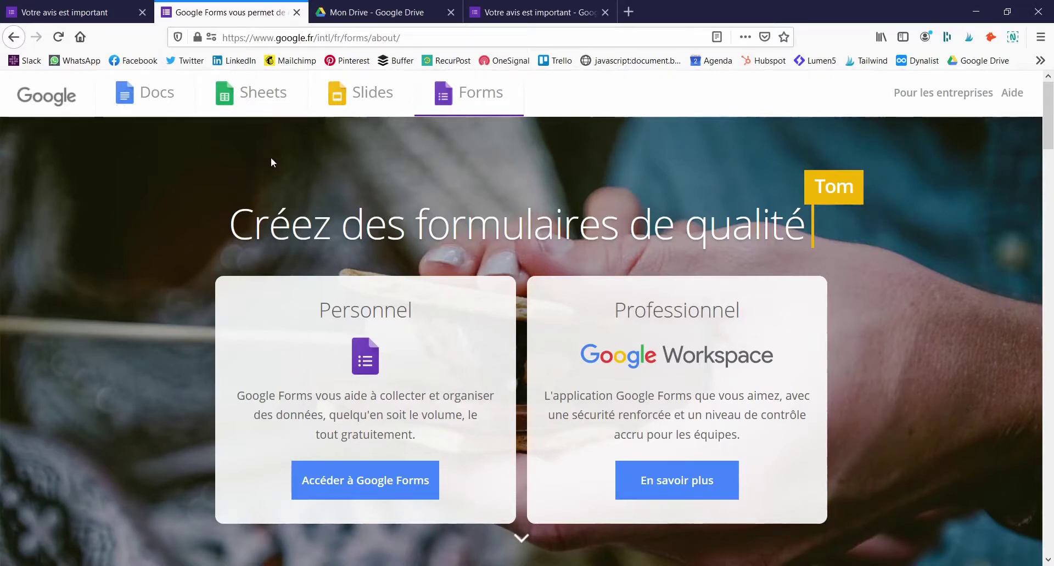
# Step: Open the personal Google Forms home page and close the Google Drive tab
pyautogui.click(364, 482)
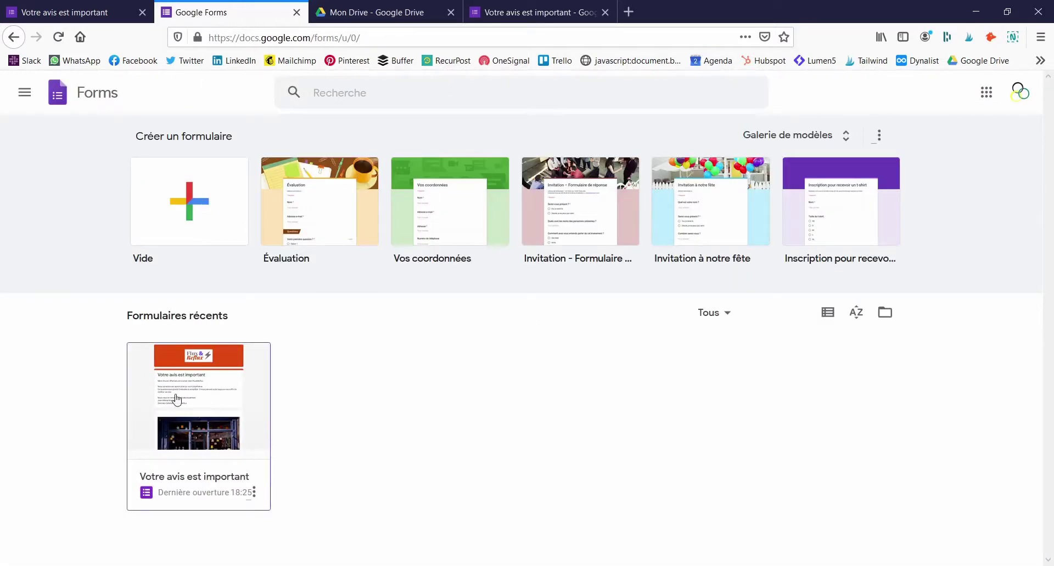
pyautogui.hotkey('ctrl', 'Tab')
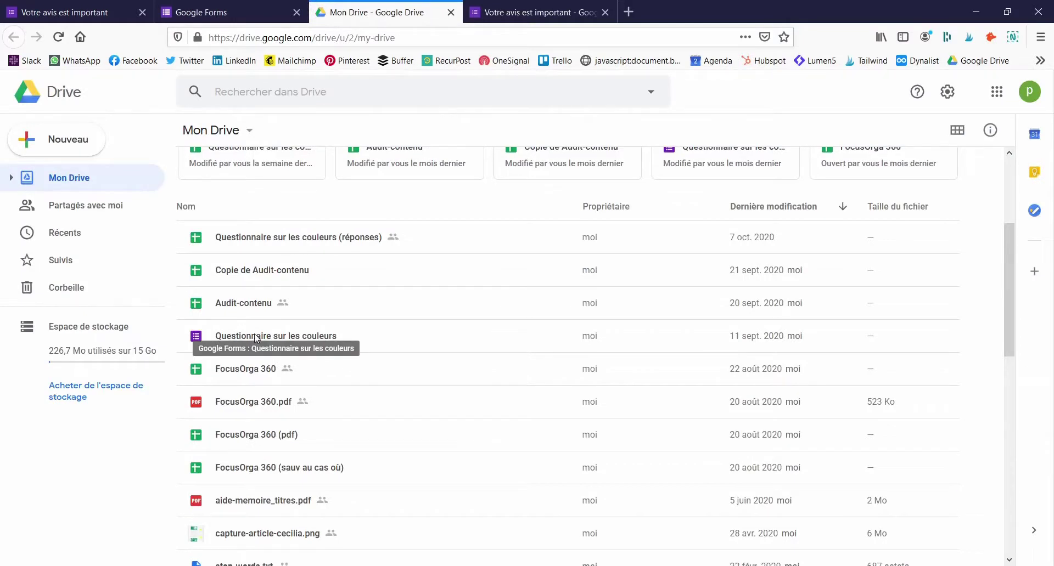
pyautogui.hotkey('ctrl', 'w')
# Step: Look through the questions of the "Votre avis est important" form and select its purchase-experience rating question
pyautogui.scroll(-15, 204, 250)
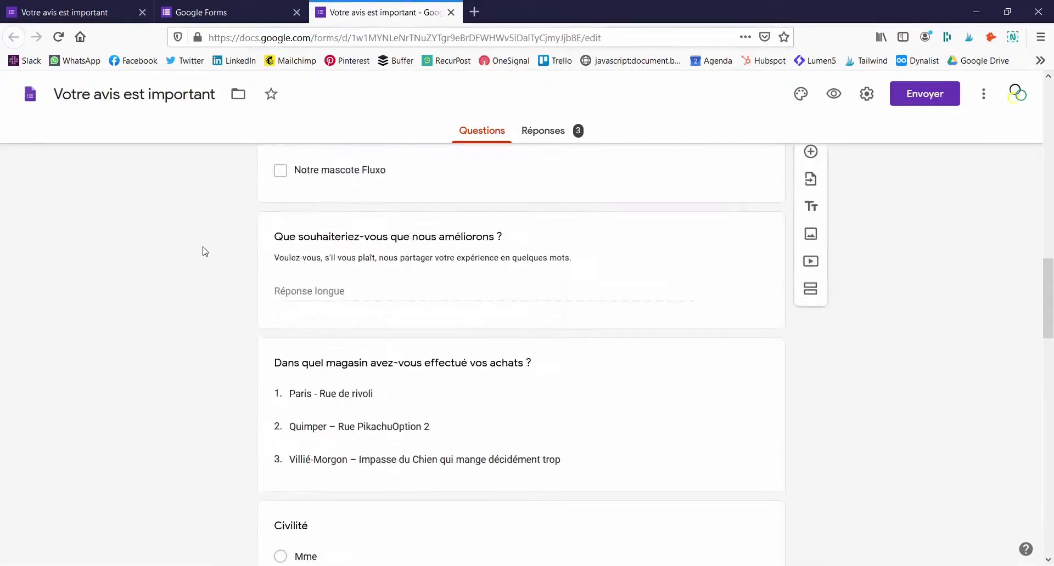
pyautogui.scroll(15, 204, 250)
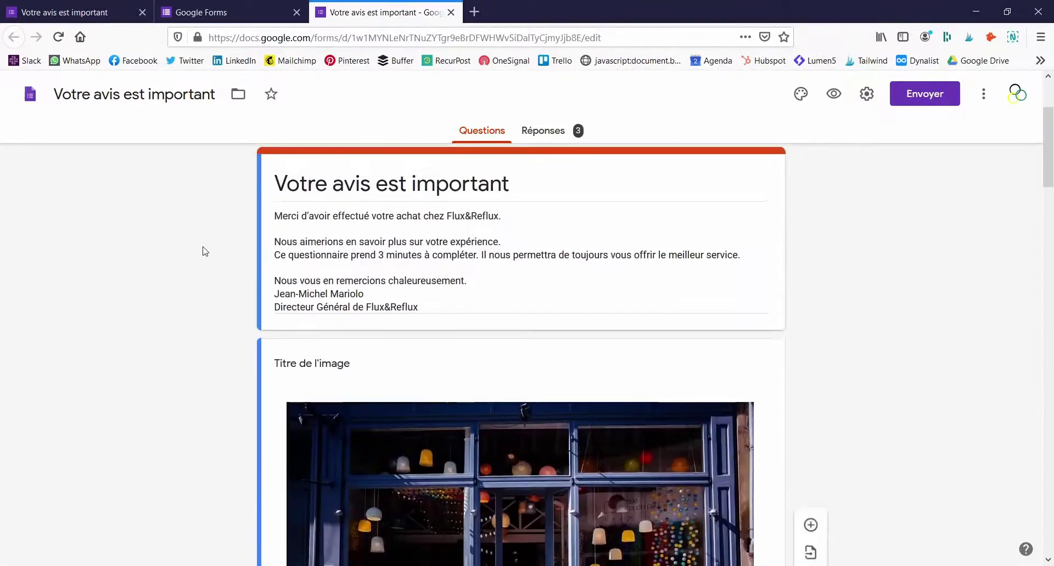
pyautogui.scroll(-8, 204, 250)
pyautogui.click(762, 363)
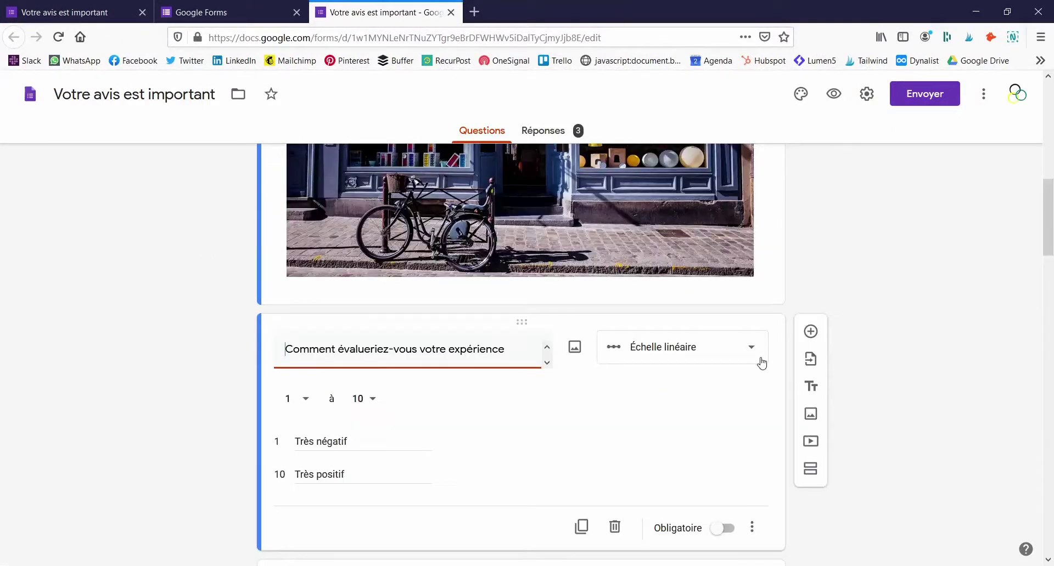
pyautogui.scroll(-3, 762, 363)
pyautogui.scroll(2, 762, 363)
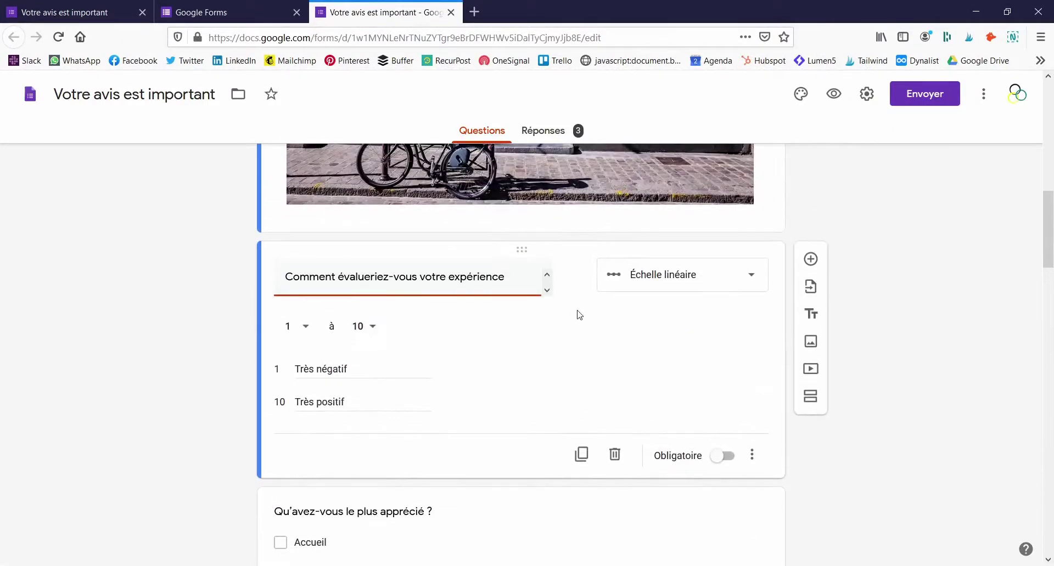
# Step: Add the question "Quelle forme de vase préférez-vous ?" after the purchase-experience rating and set its type to Réponse courte
pyautogui.click(811, 259)
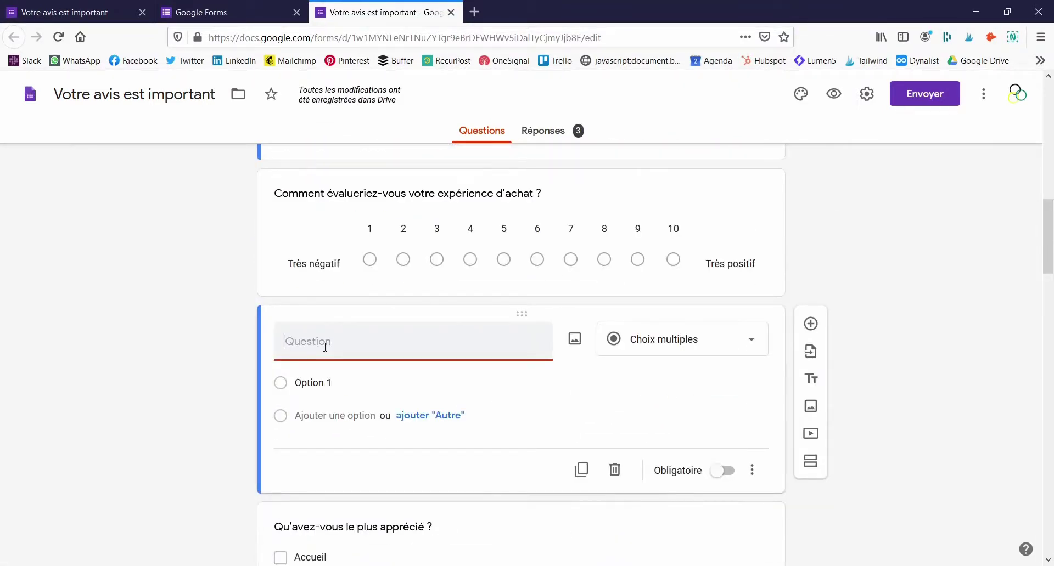
pyautogui.write('Quelle forme de vase préférez-vous ?')
pyautogui.click(684, 340)
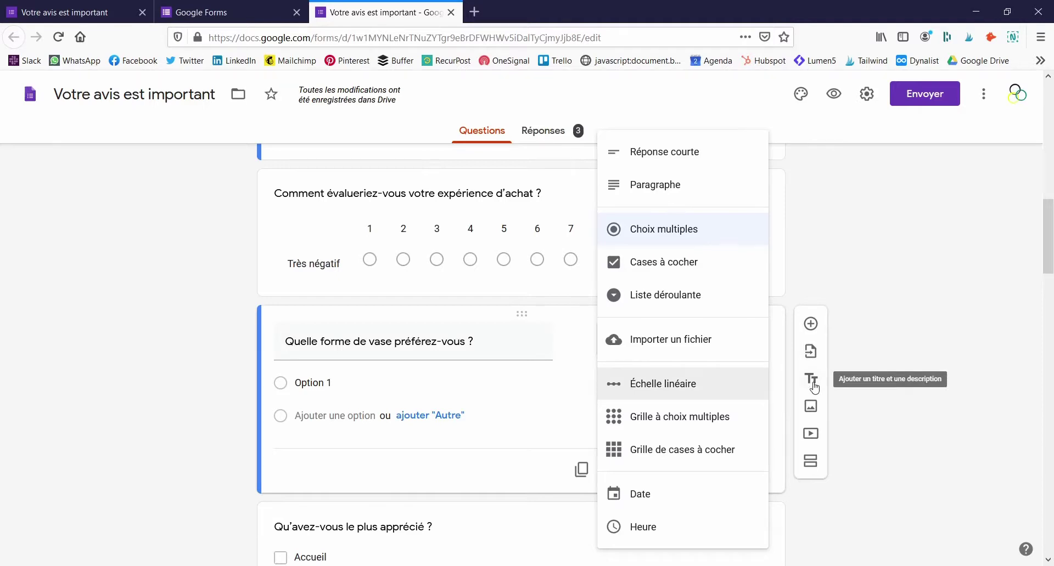
pyautogui.scroll(10, 423, 374)
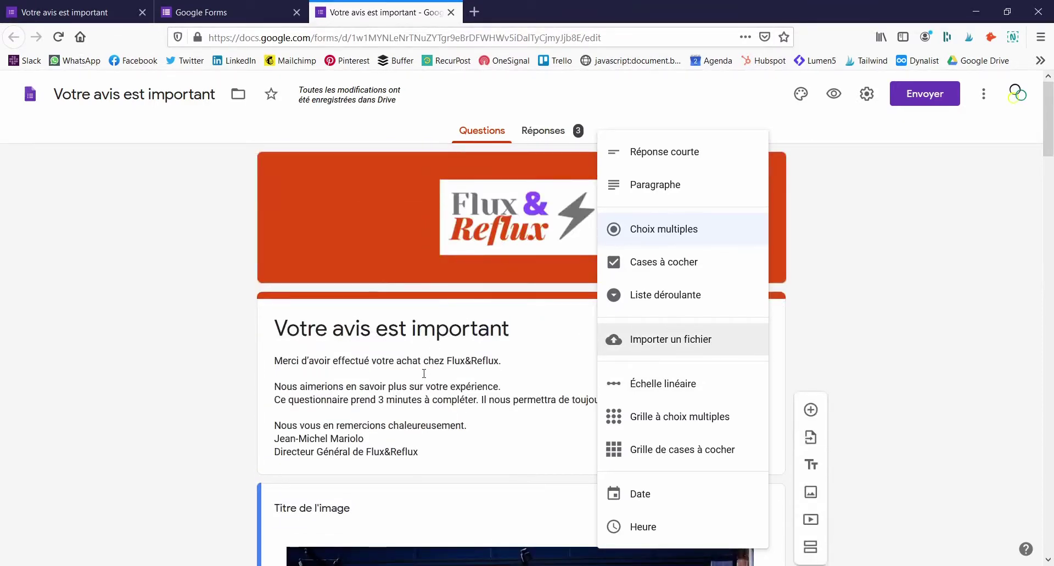
pyautogui.scroll(-6, 438, 369)
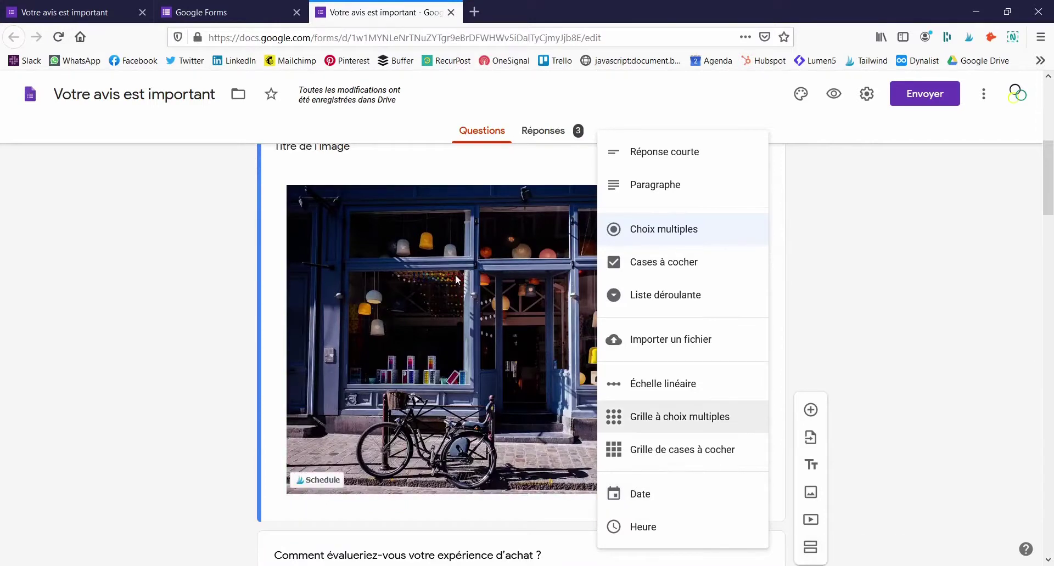
pyautogui.scroll(-8, 813, 554)
pyautogui.click(674, 163)
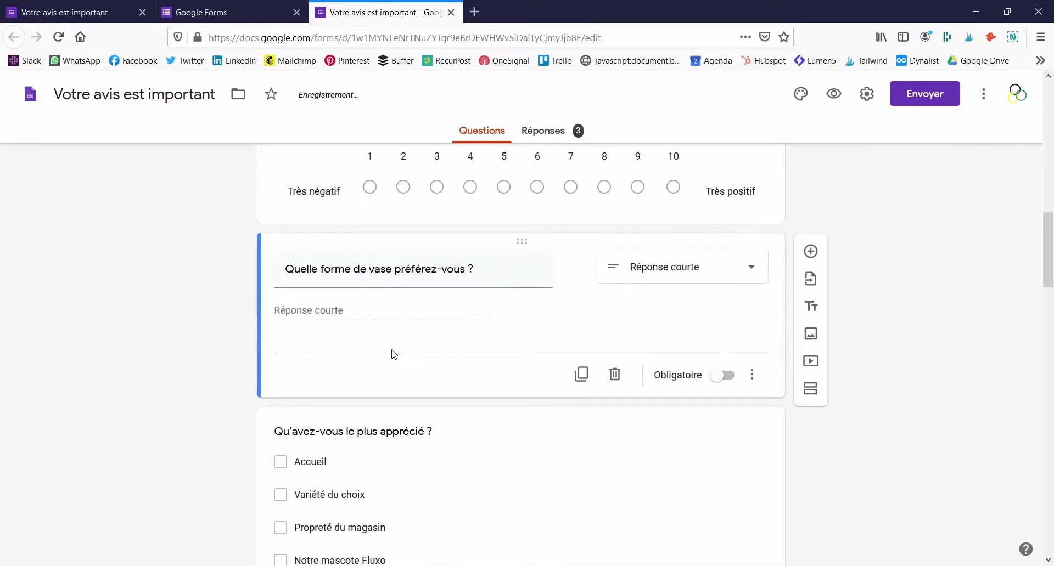
# Step: Make the vase question required and turn on its response validation
pyautogui.click(718, 379)
pyautogui.click(753, 377)
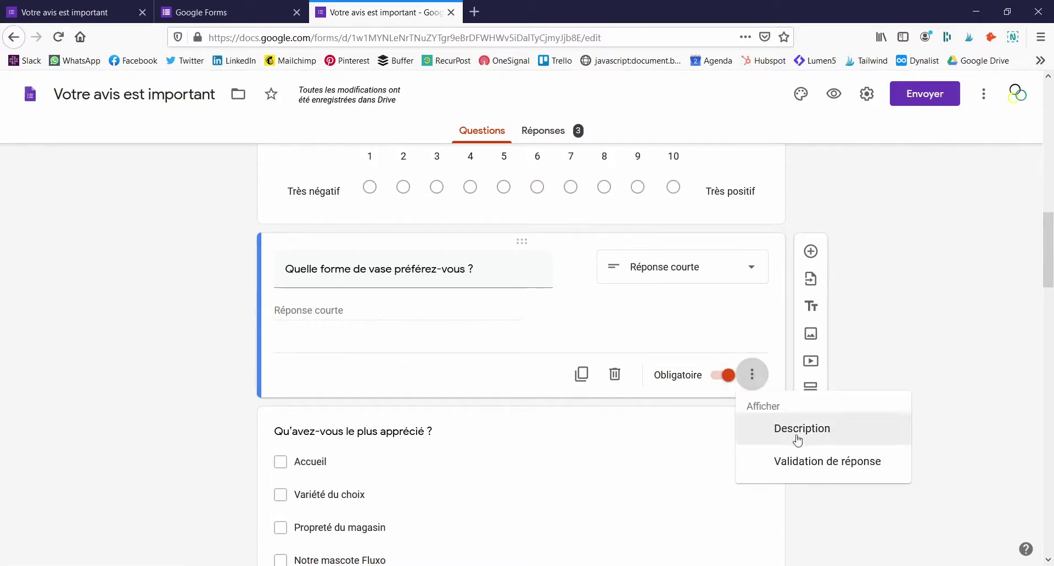
pyautogui.click(802, 461)
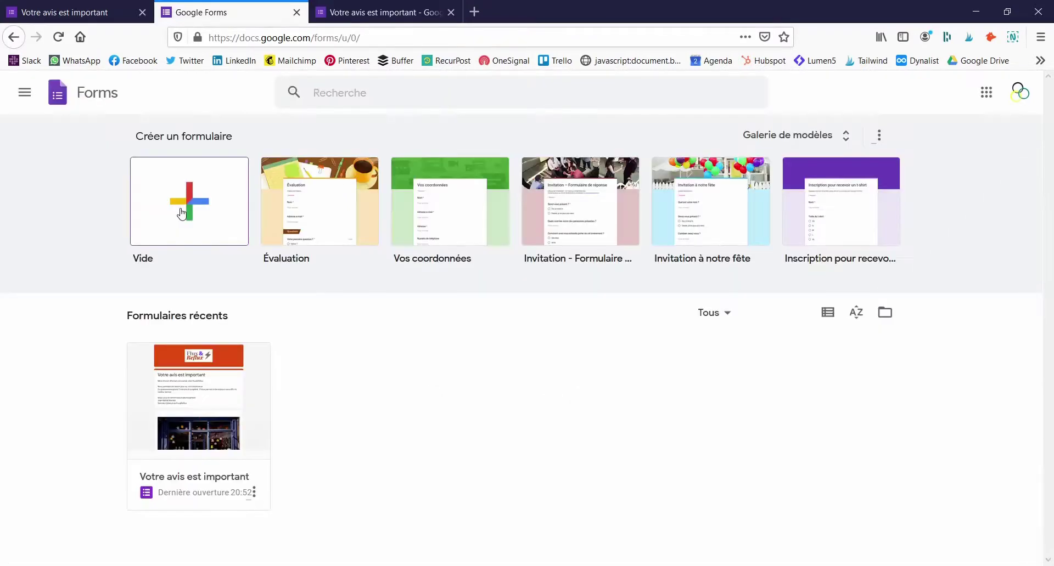
# Step: Create a blank form in Google Forms and enter "Test" as its description
pyautogui.click(182, 214)
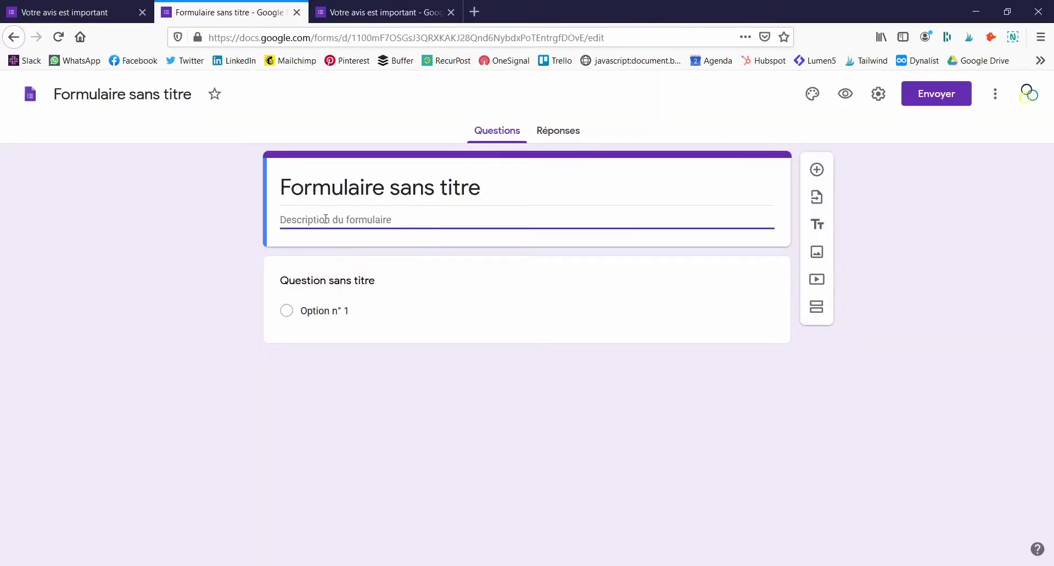
pyautogui.write('Test')
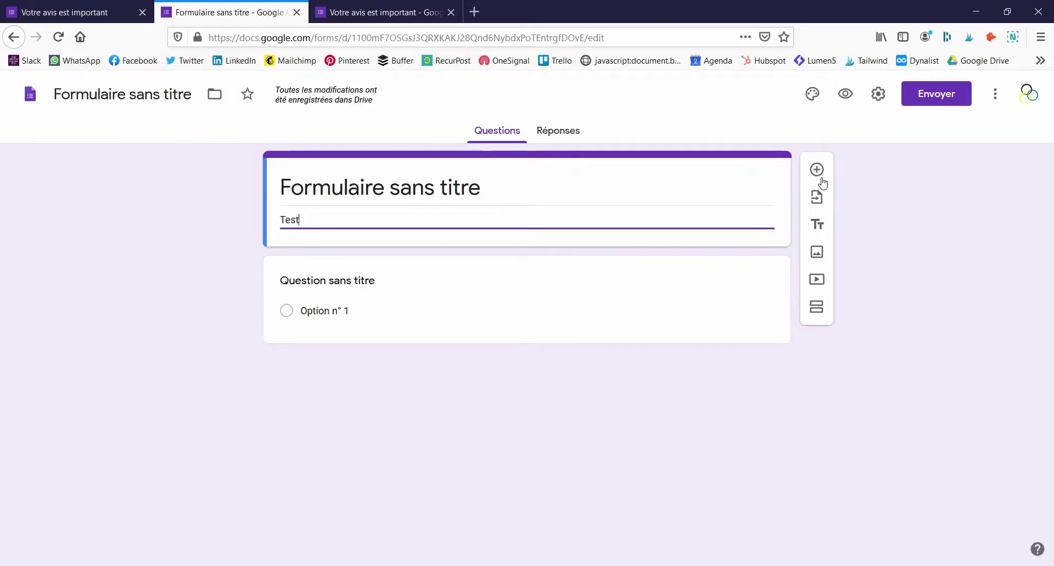
# Step: Add a title block "Les filtres à air" with the description "Découvrons vos préférences" below the form header
pyautogui.click(817, 224)
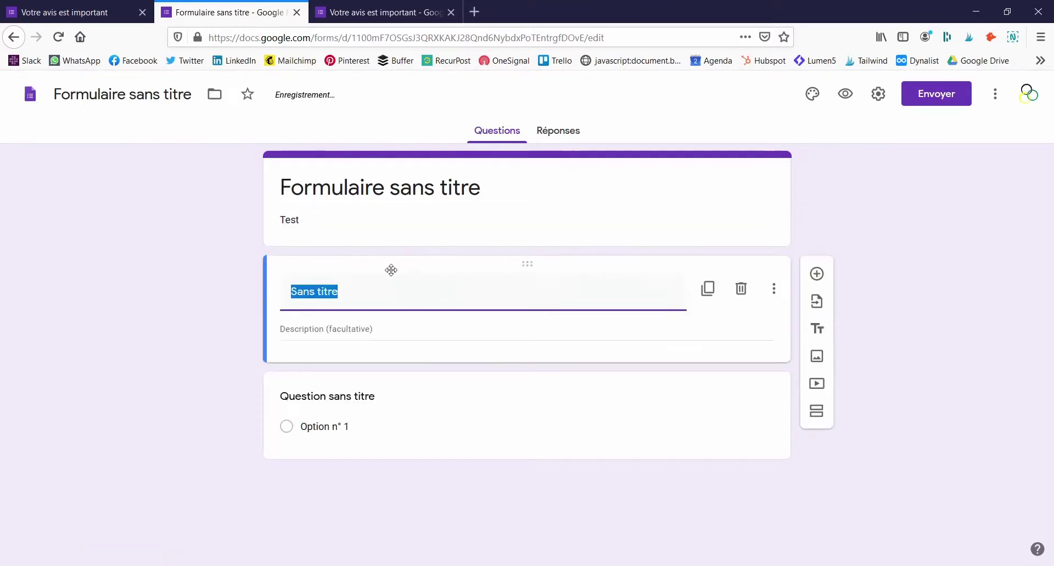
pyautogui.click(367, 292)
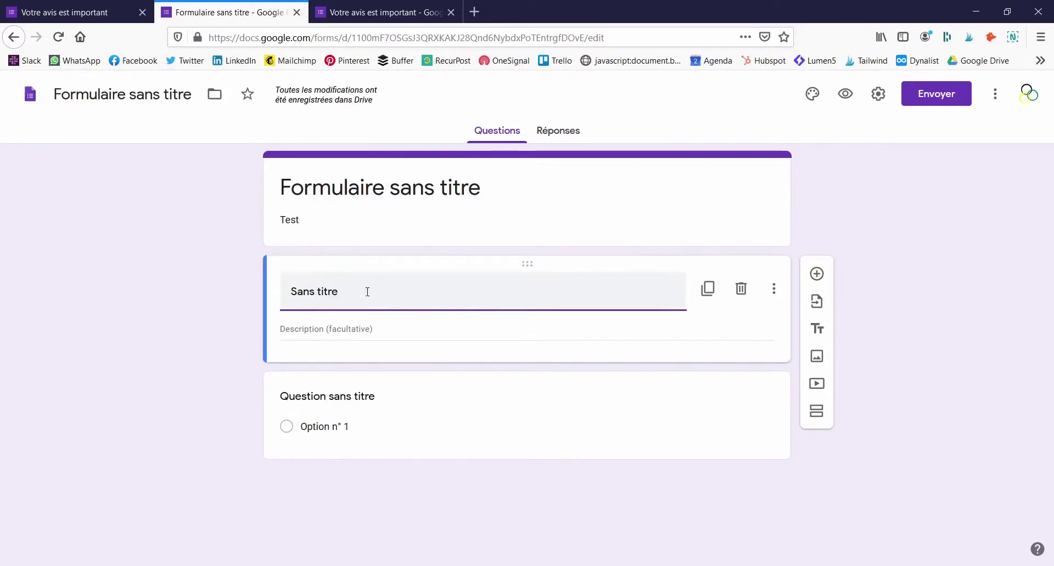
pyautogui.hotkey('ctrl', 'a')
pyautogui.write('Les filtres à air')
pyautogui.click(306, 332)
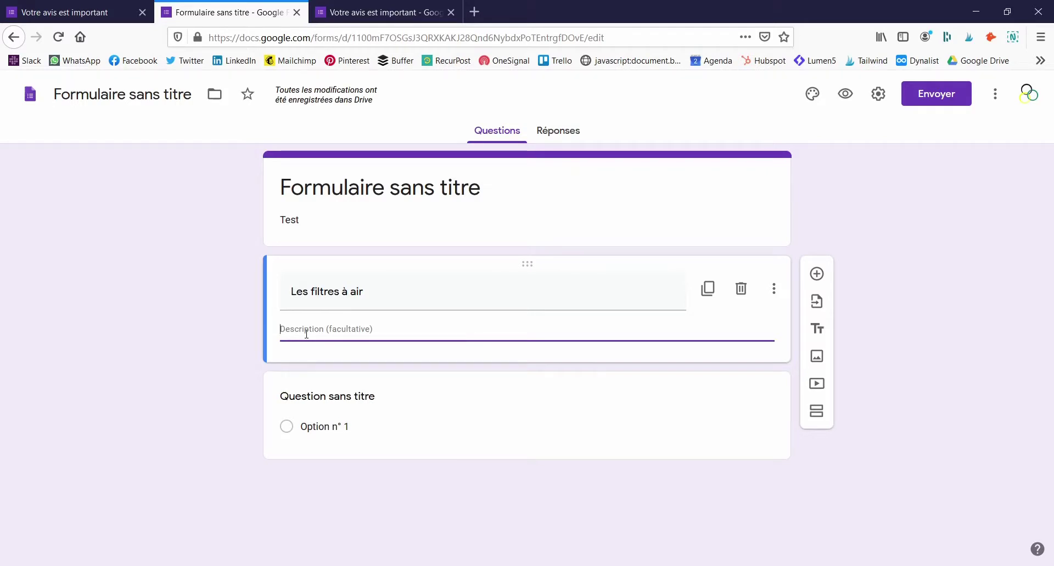
pyautogui.write('Découvrons vos préférences')
# Step: Name the untitled question "Etes-vous bricoleurs ?" and set its type to Choix multiples
pyautogui.click(357, 401)
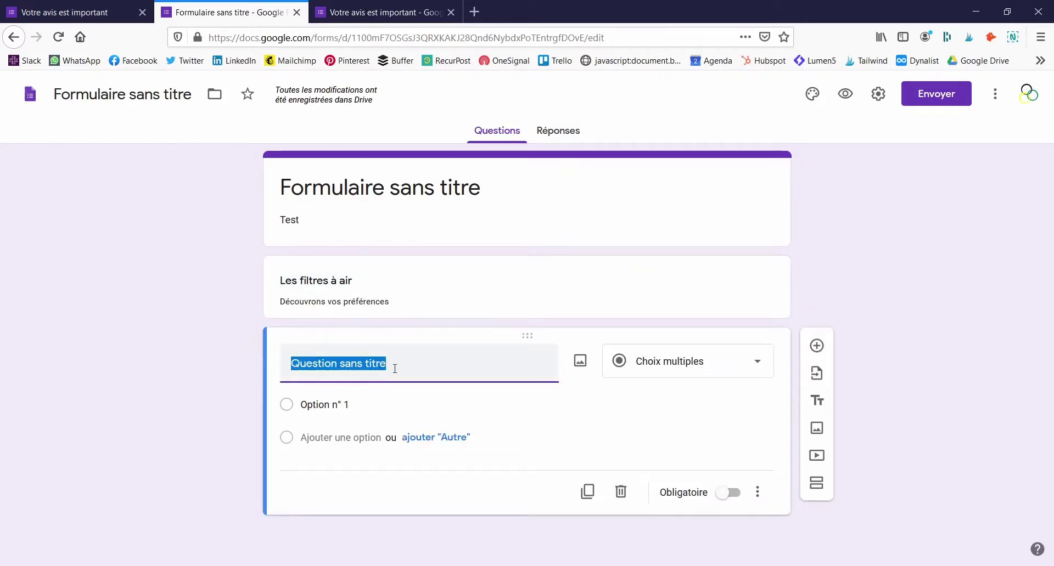
pyautogui.write('Etes-vous bricoleurs ?')
pyautogui.click(688, 361)
pyautogui.click(648, 228)
# Step: Give "Etes-vous bricoleurs ?" the answer options "Oui" and "Non", plus an "Autre" option
pyautogui.click(398, 407)
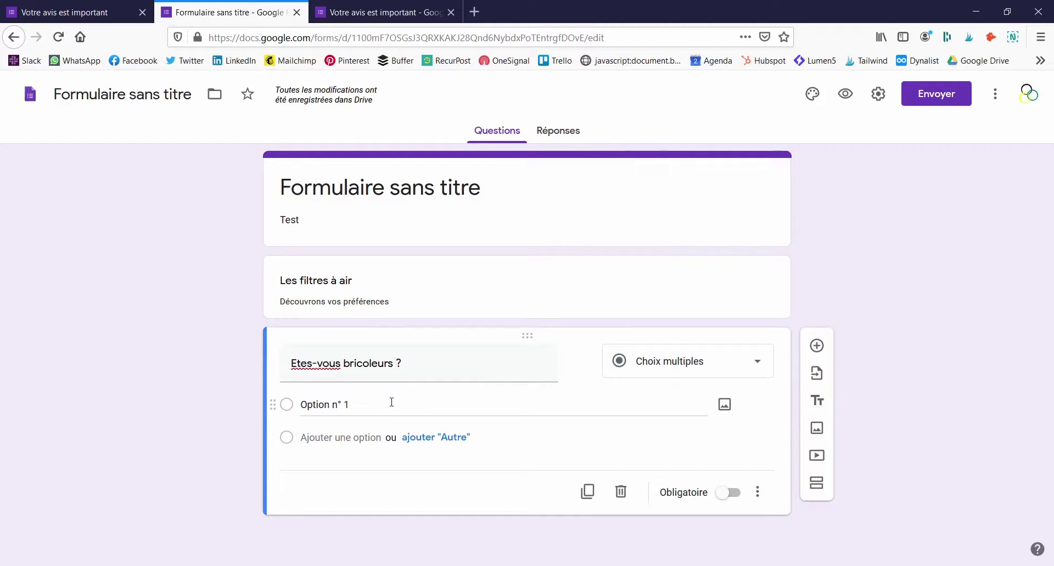
pyautogui.click(392, 402)
pyautogui.write('Oui')
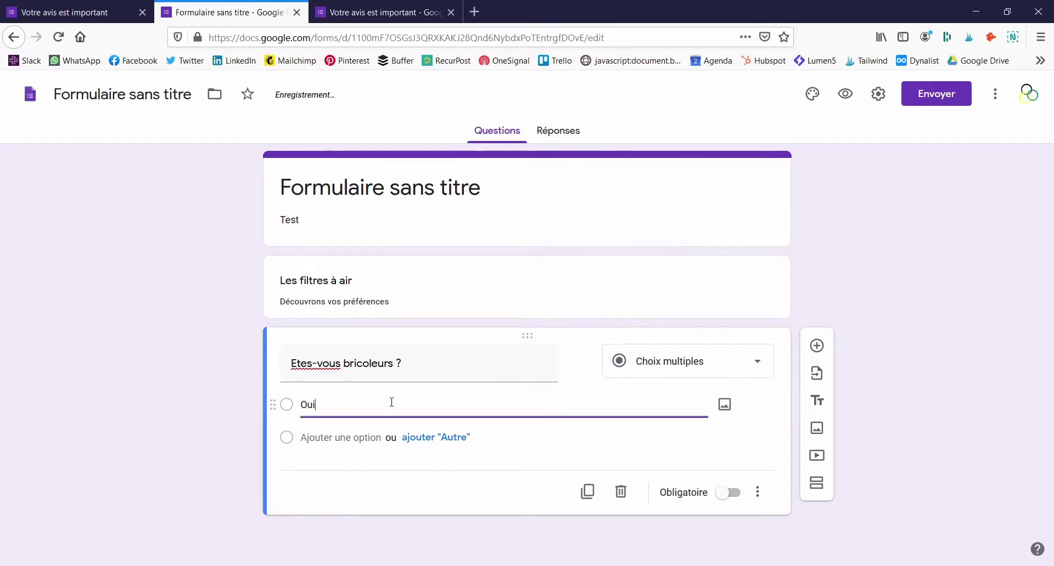
pyautogui.press('Return')
pyautogui.write('Non')
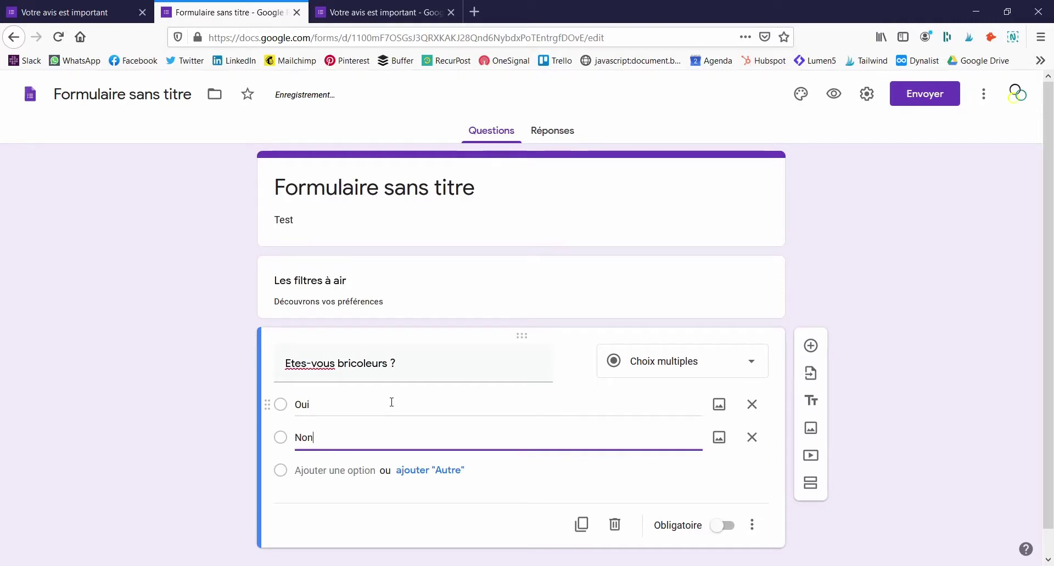
pyautogui.click(439, 470)
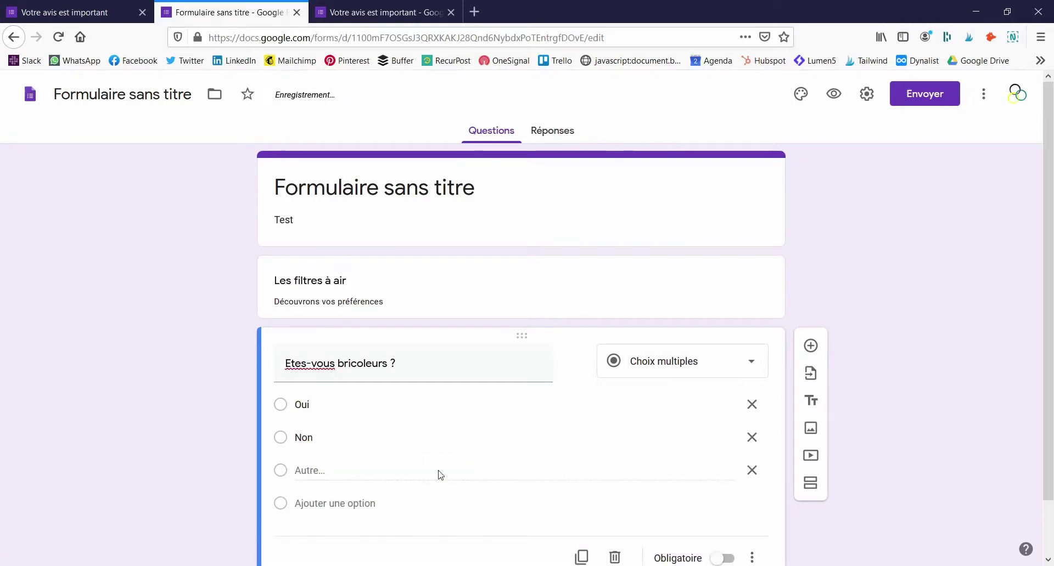
# Step: Duplicate "Etes-vous bricoleurs ?" and change the copy's text to "Etes-vous proche d'un garage ?"
pyautogui.scroll(-2, 494, 483)
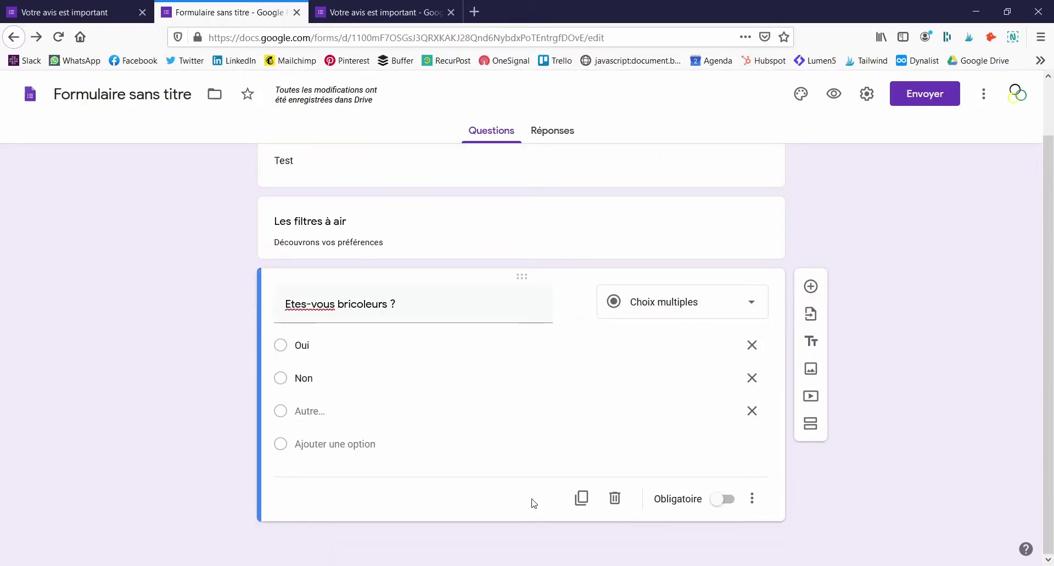
pyautogui.click(583, 500)
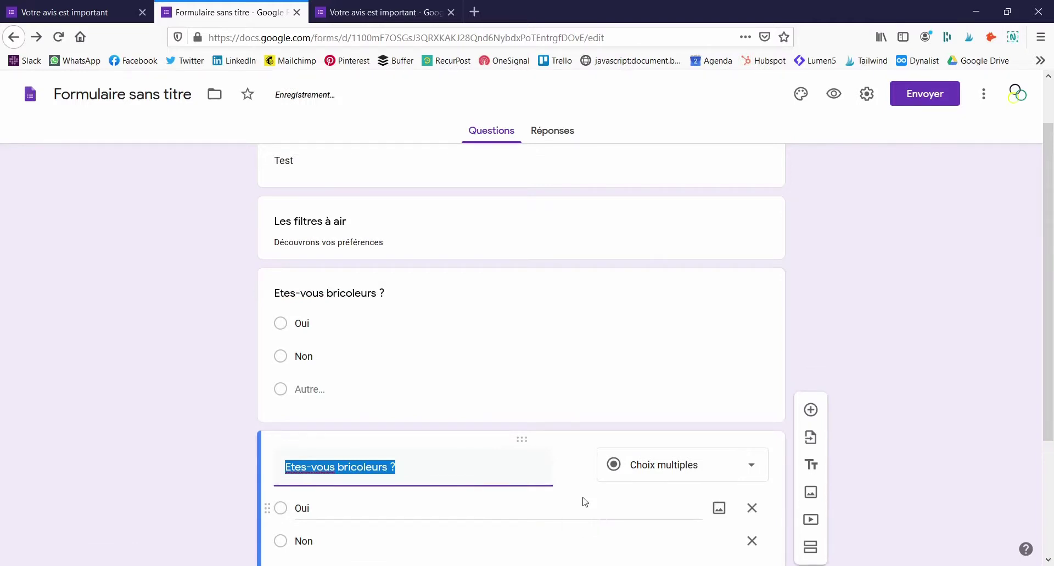
pyautogui.hotkey('ctrl', 'v')
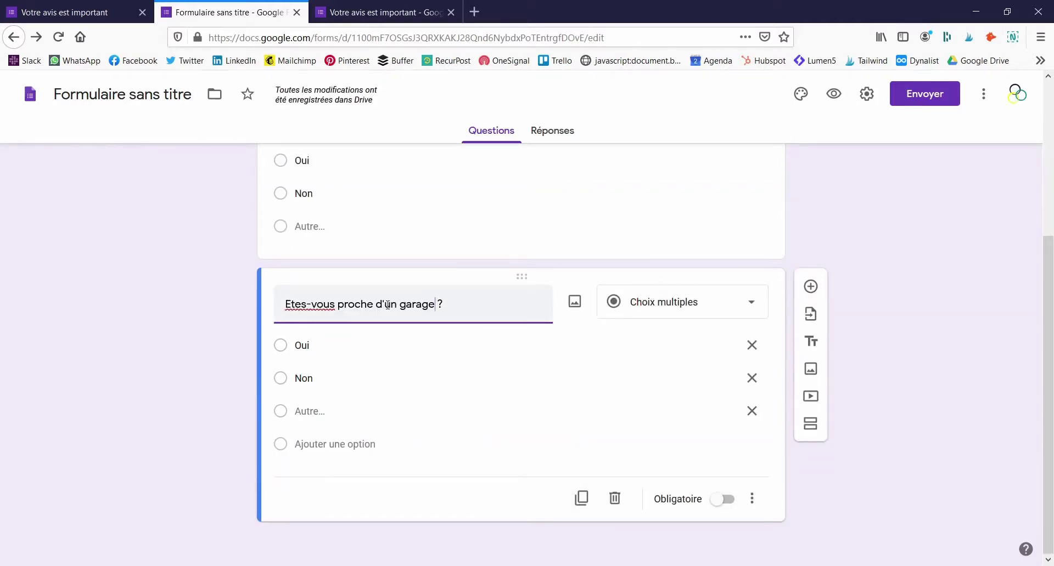
# Step: Add a required Grille à choix multiples question "Votre avis sur" with rows "Les ambulances", "Les camions de pompiers" and columns "J'adore", "Cela m'intéresse", "Bof"
pyautogui.scroll(1, 388, 305)
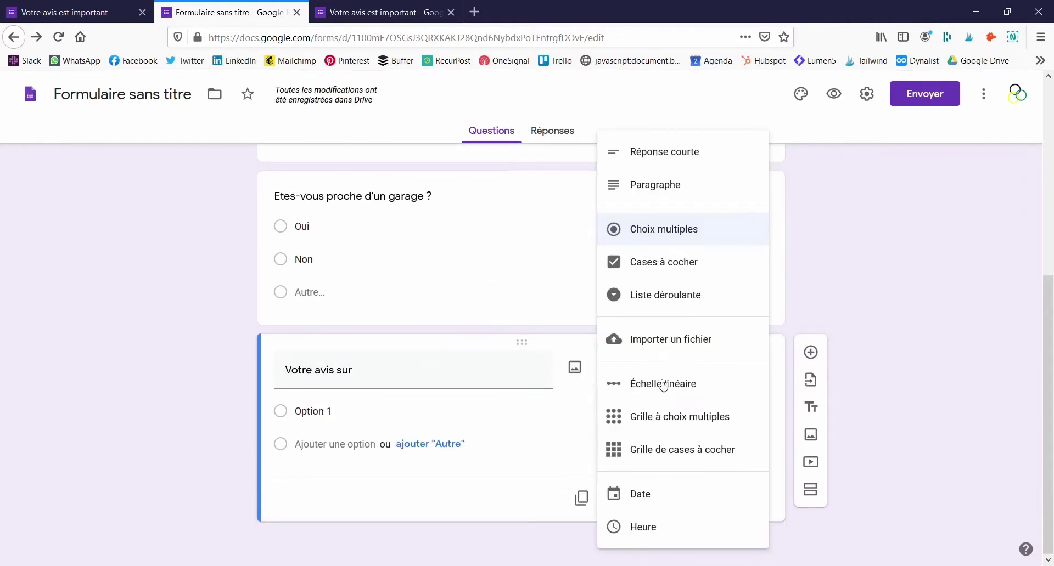
pyautogui.click(670, 418)
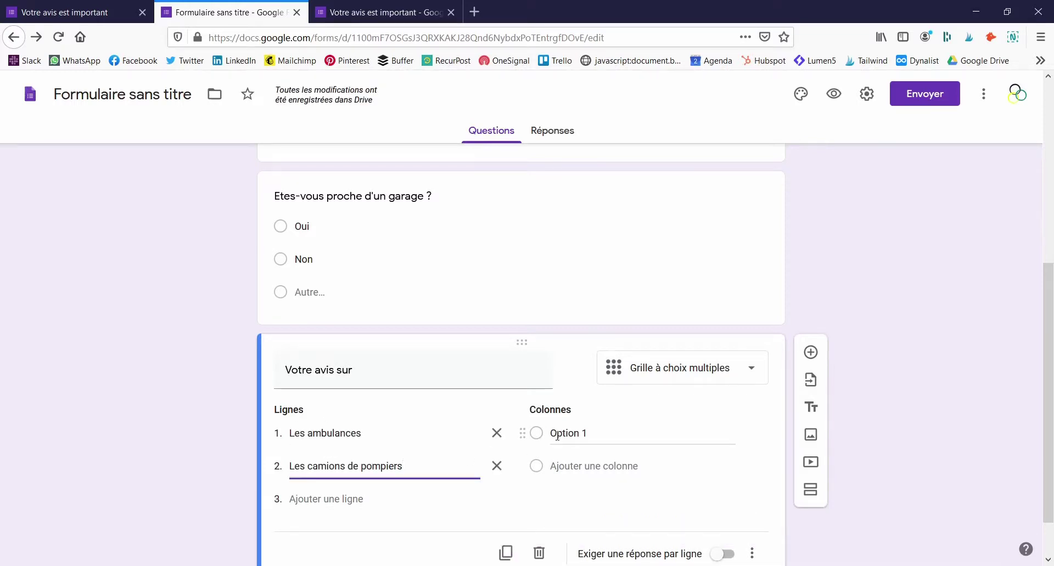
pyautogui.click(557, 435)
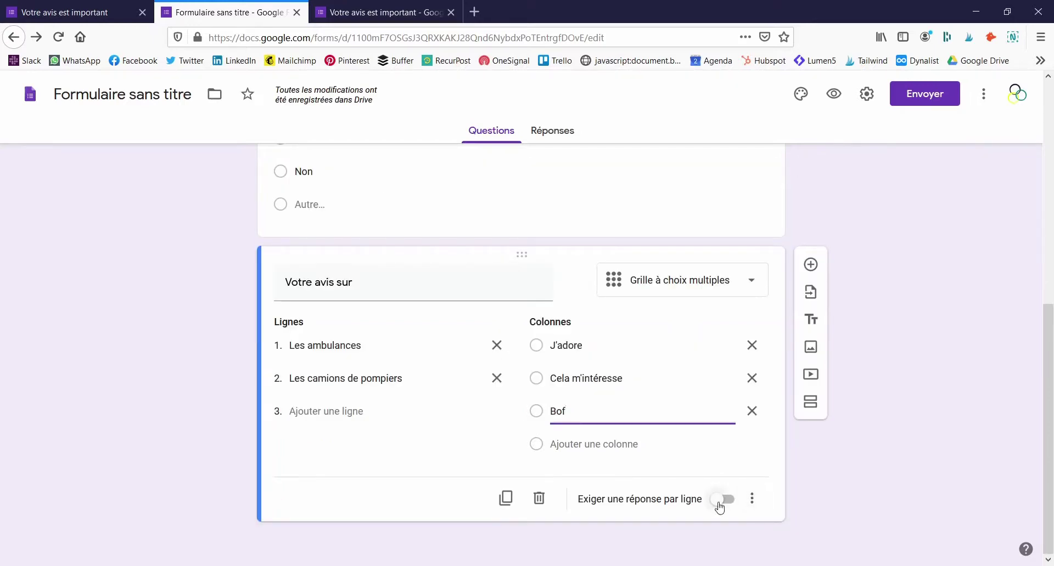
pyautogui.click(719, 504)
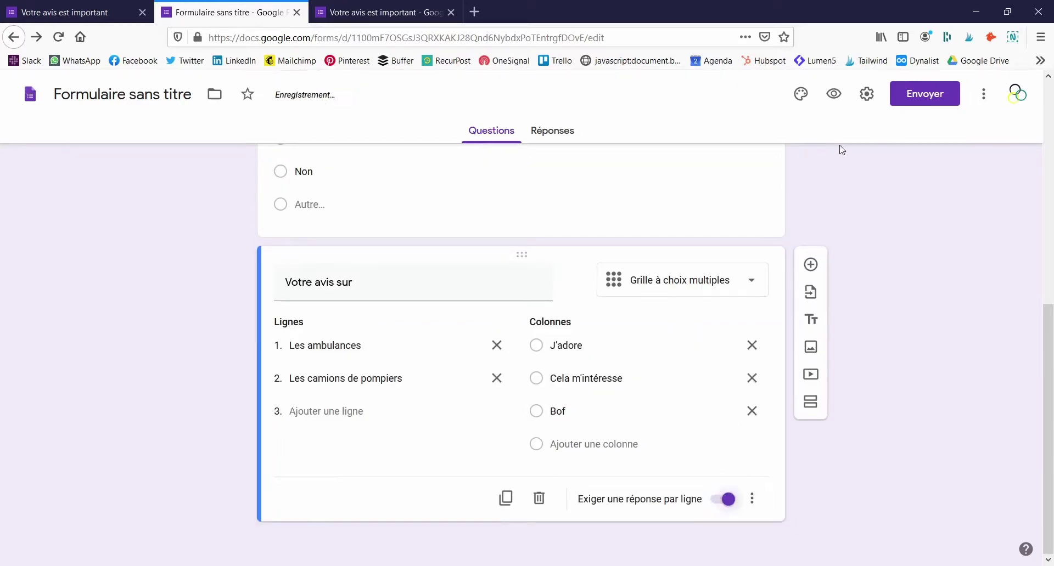
# Step: Preview the form and review its questions down to the "Votre avis sur" grid
pyautogui.click(835, 95)
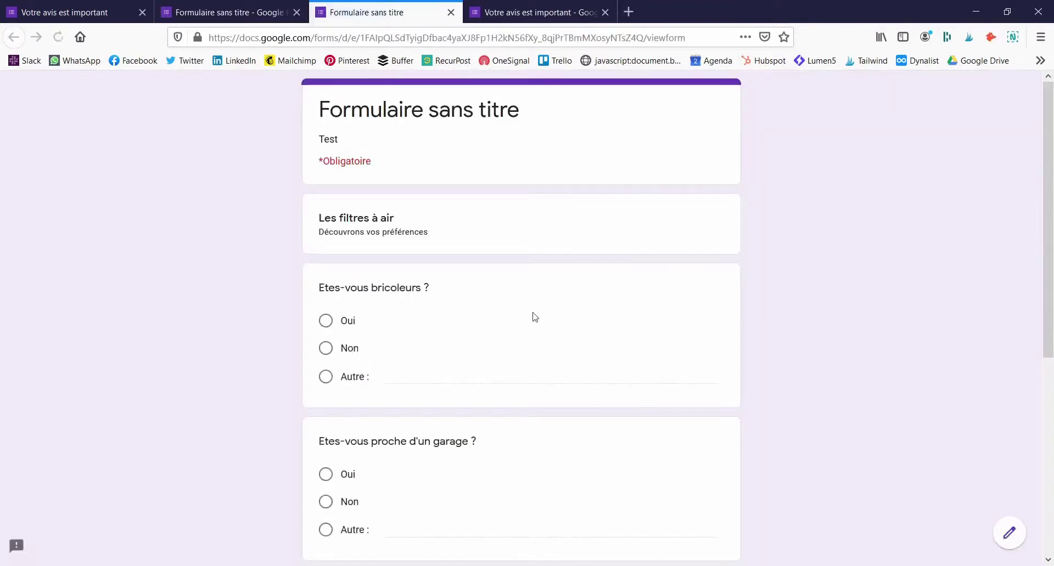
pyautogui.scroll(-3, 527, 324)
pyautogui.scroll(-3, 522, 331)
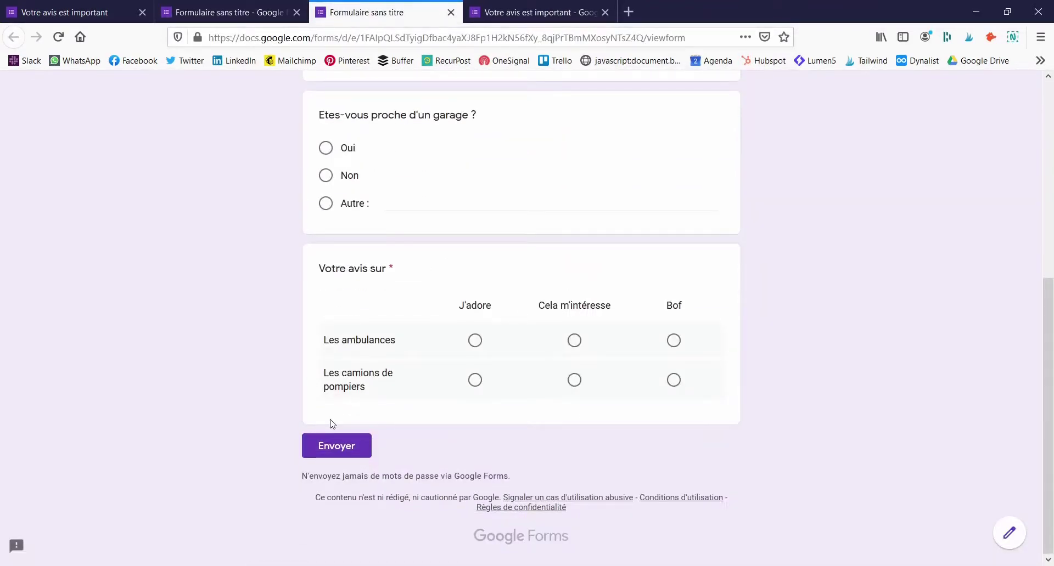
# Step: Return to the form editor and insert the shopfront photo with the bicycle above "Etes-vous bricoleurs ?"
pyautogui.click(225, 12)
pyautogui.click(805, 357)
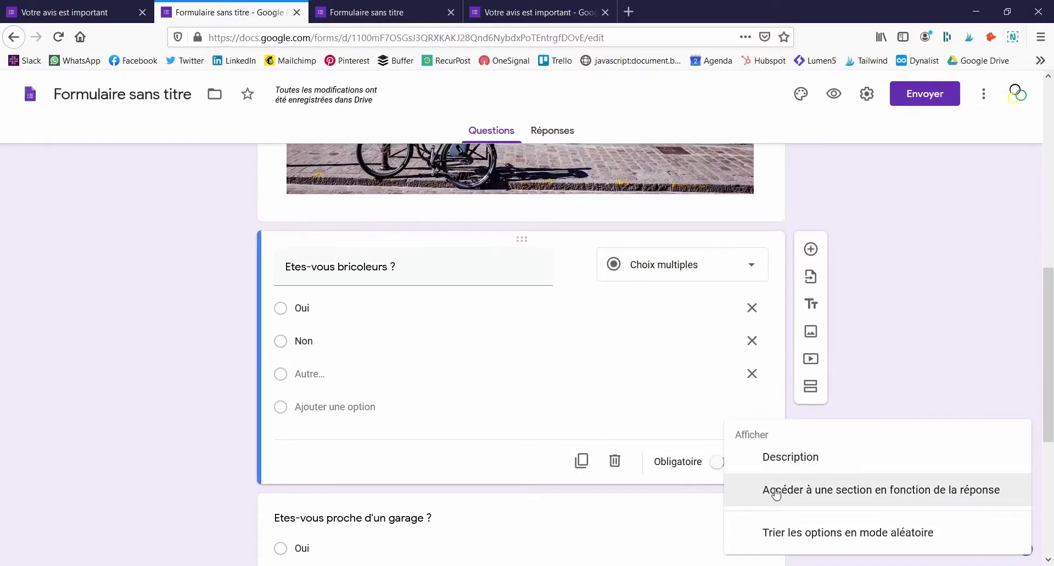
# Step: Enable answer-based section branching on "Etes-vous bricoleurs ?" and set the "Oui" answer to "Envoyer le formulaire"
pyautogui.click(776, 494)
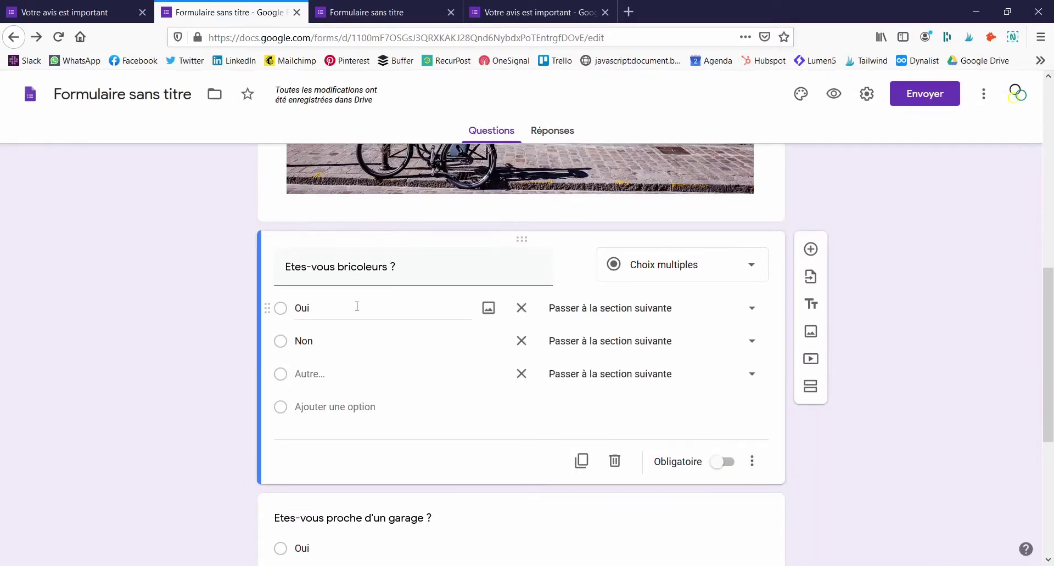
pyautogui.click(752, 310)
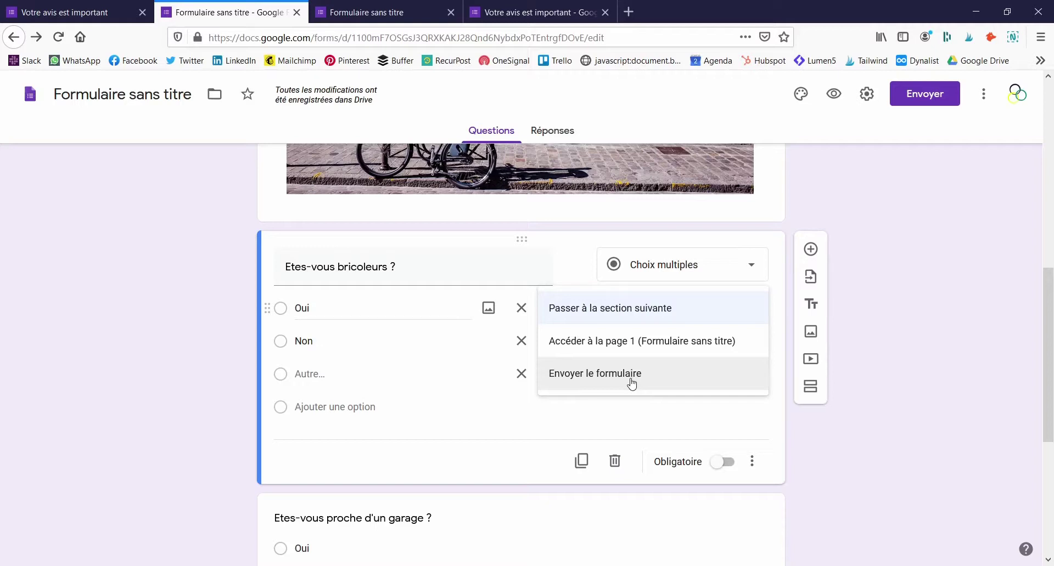
pyautogui.click(632, 379)
# Step: Review the form's sending options for e-mail and link sharing, and close them without sending
pyautogui.scroll(10, 713, 247)
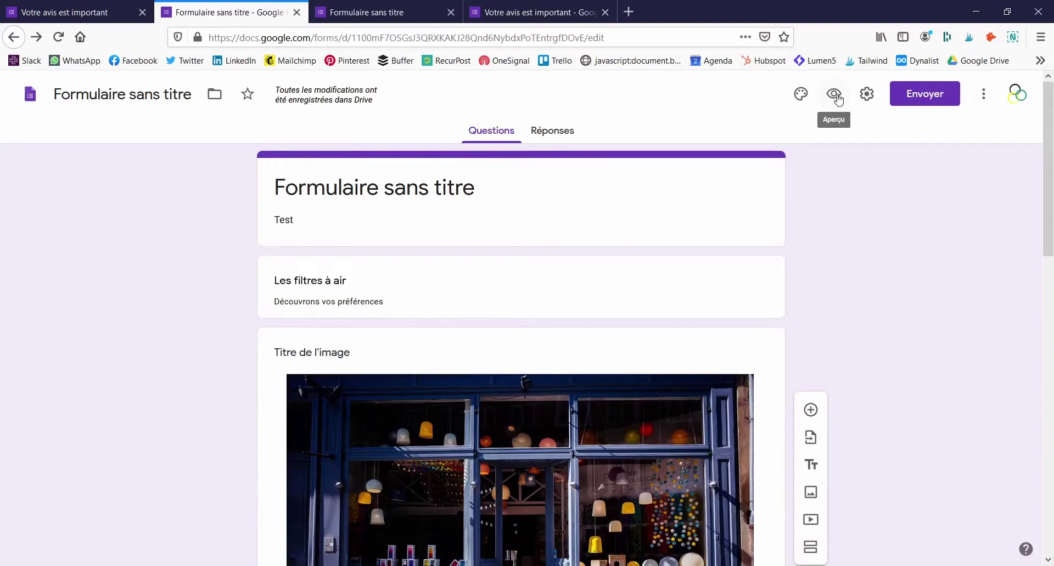
pyautogui.click(933, 92)
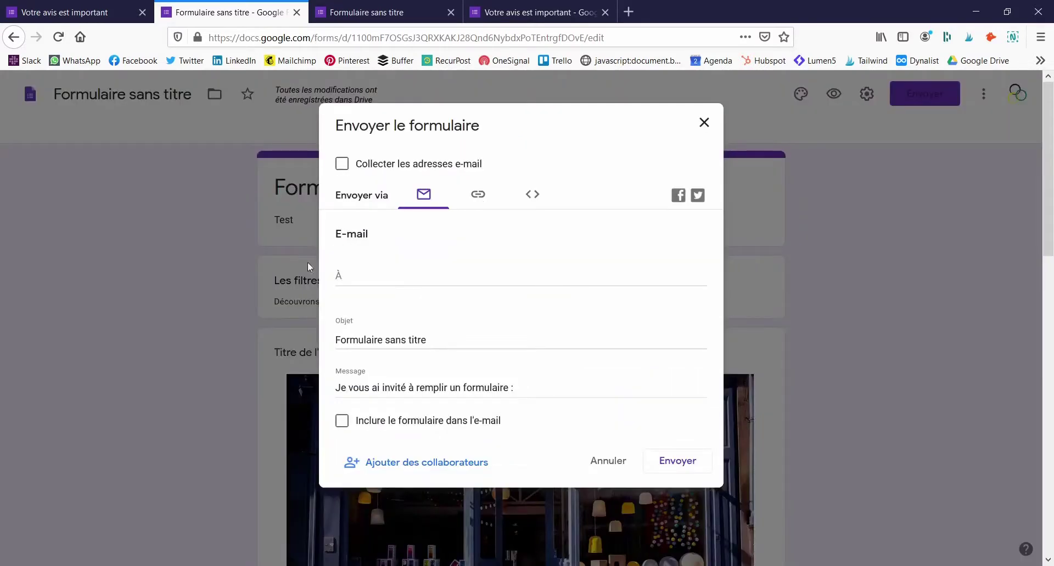
pyautogui.click(476, 197)
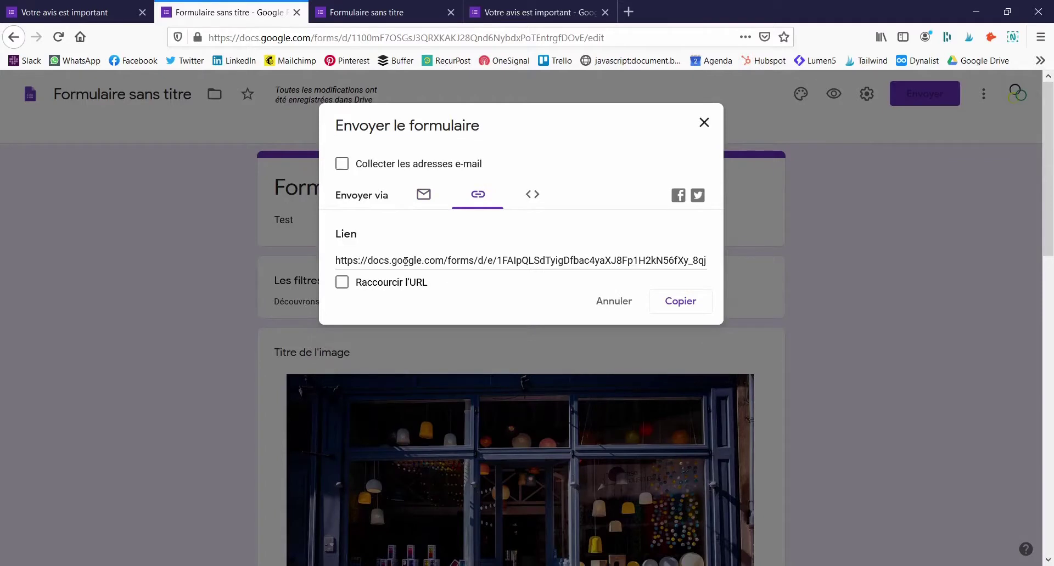
pyautogui.press('Escape')
# Step: Insert the basketball silhouette picture from the "Travail et école" themes as the form's header image
pyautogui.click(800, 94)
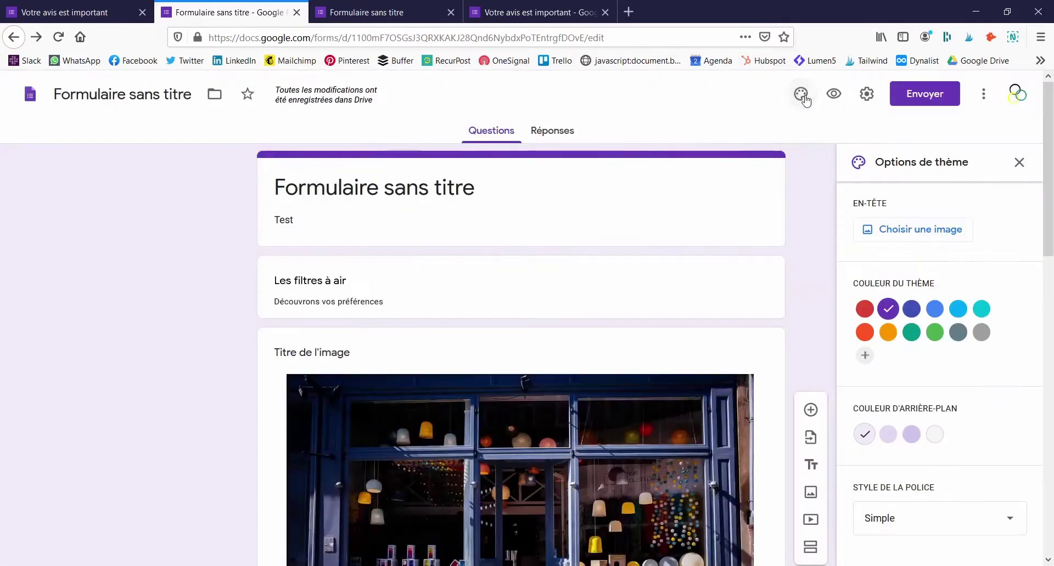
pyautogui.click(901, 237)
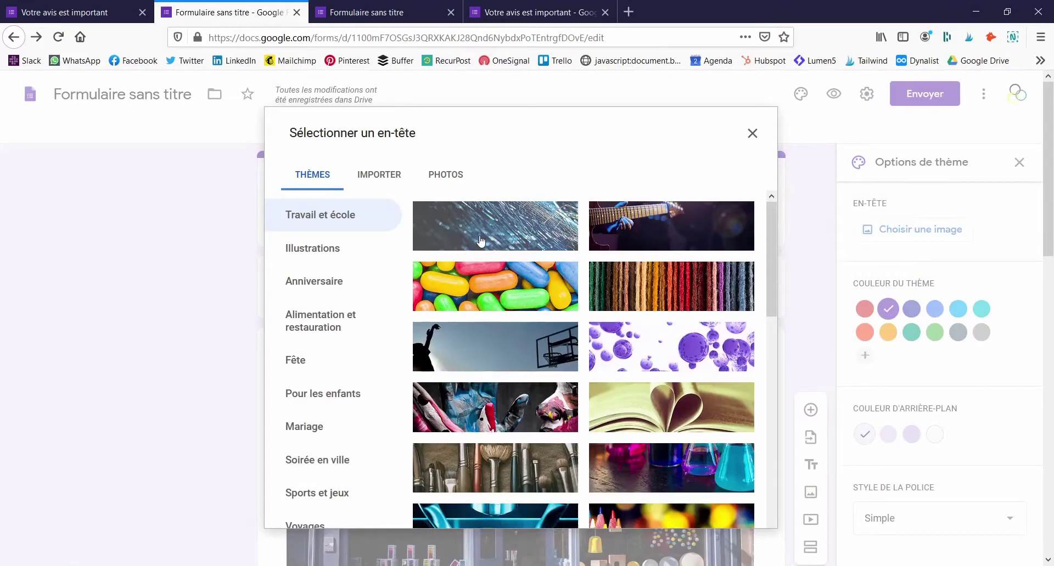
pyautogui.click(495, 347)
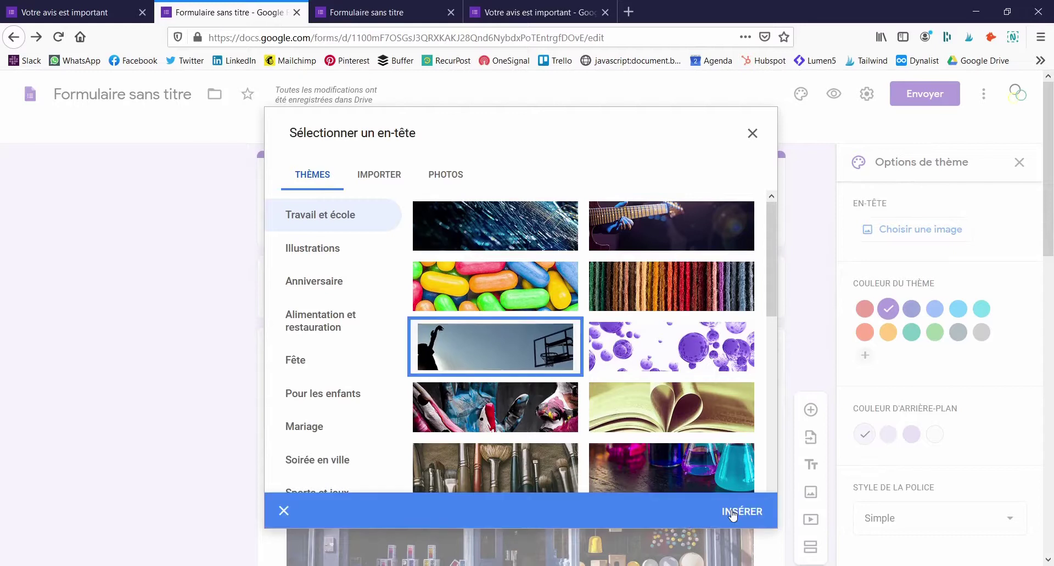
pyautogui.click(736, 511)
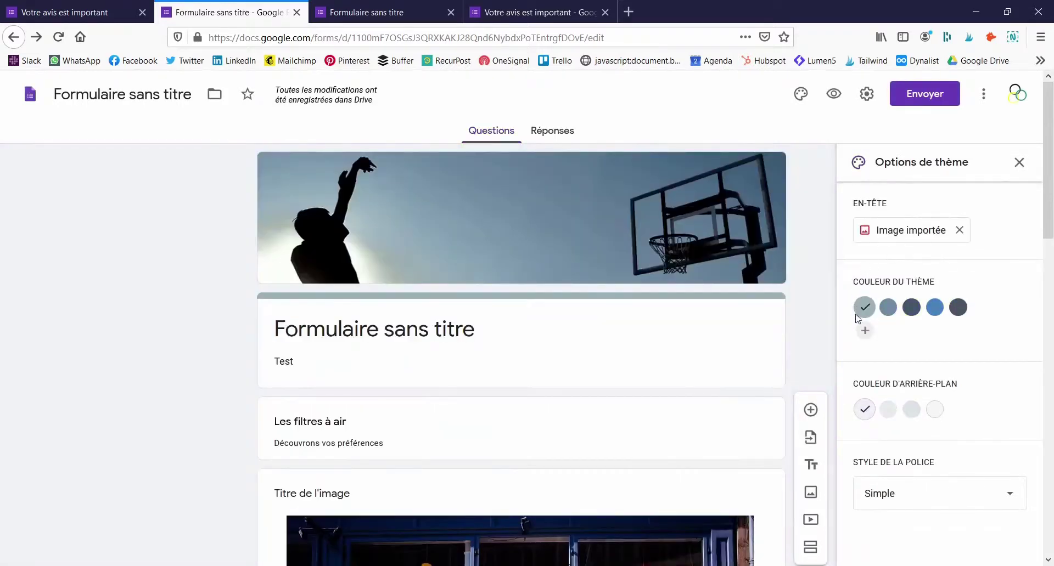
# Step: Add the custom red #be2e2e as the form's theme colour
pyautogui.click(865, 331)
pyautogui.click(947, 337)
pyautogui.moveTo(948, 338); pyautogui.dragTo(962, 331)
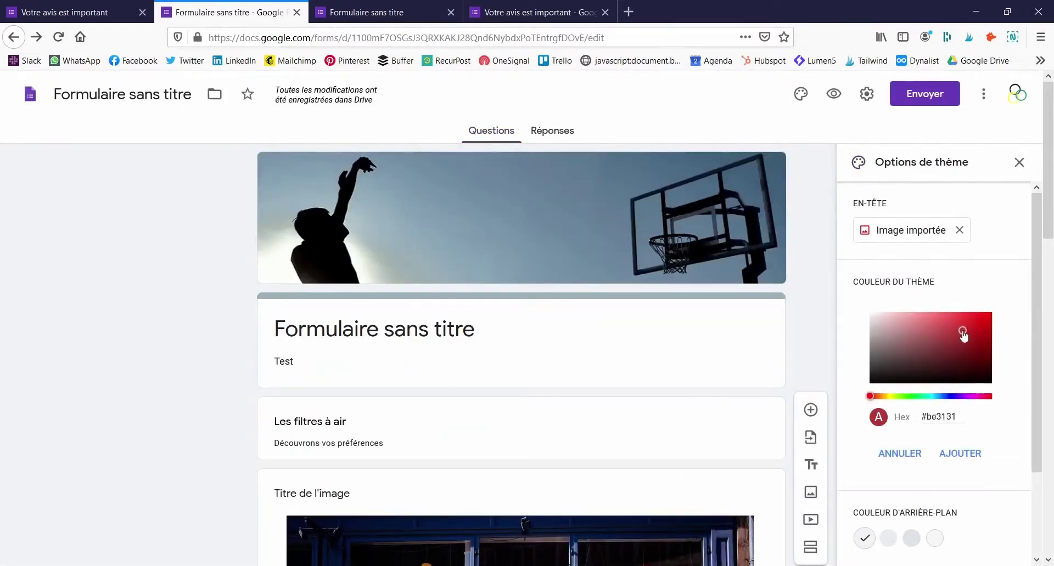
pyautogui.moveTo(967, 419); pyautogui.dragTo(912, 424)
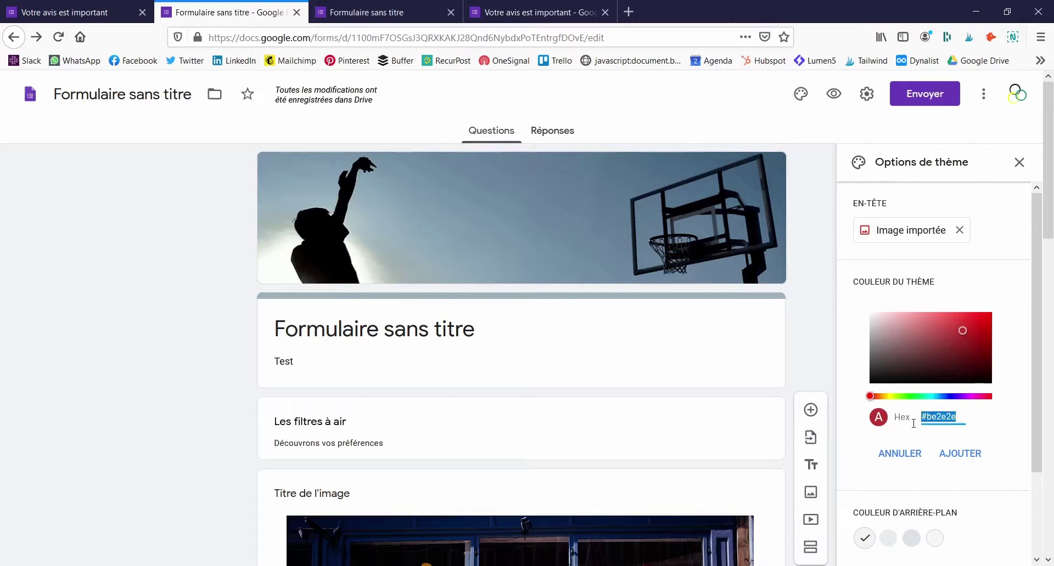
pyautogui.click(970, 460)
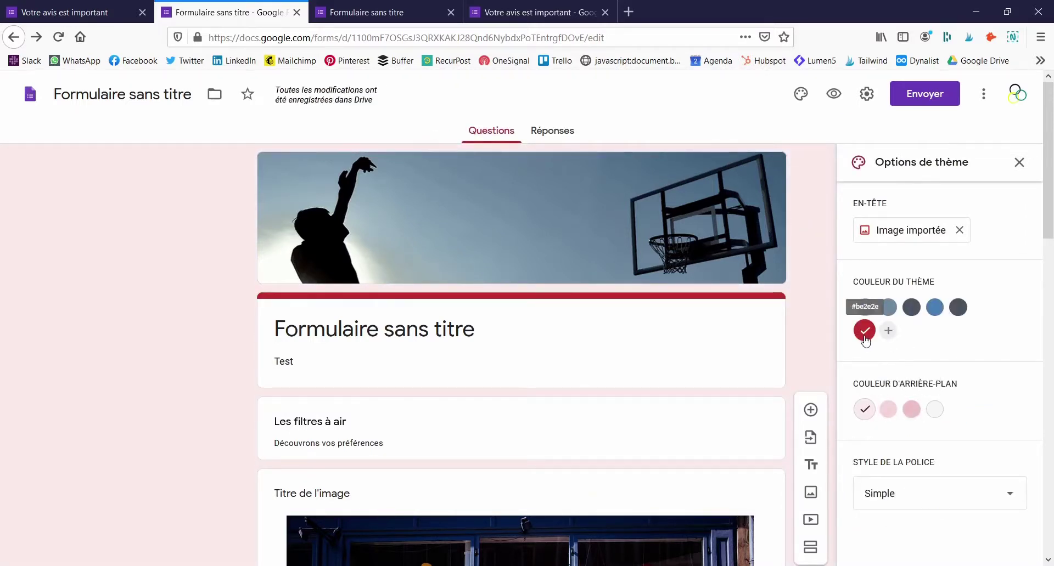
# Step: Set the form's background colour to light grey and open the font style choices
pyautogui.click(935, 411)
pyautogui.scroll(-4, 928, 455)
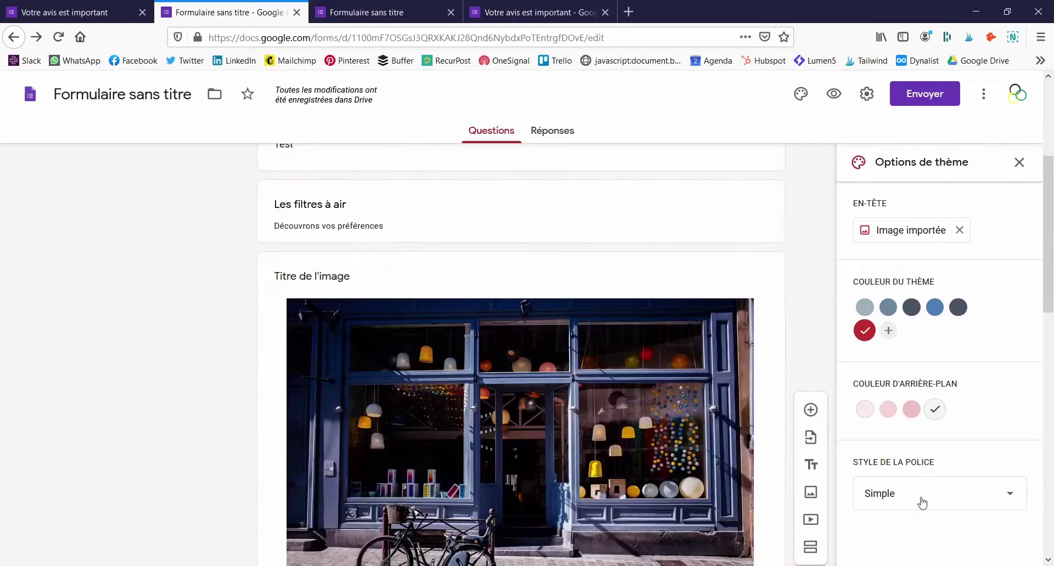
pyautogui.click(921, 501)
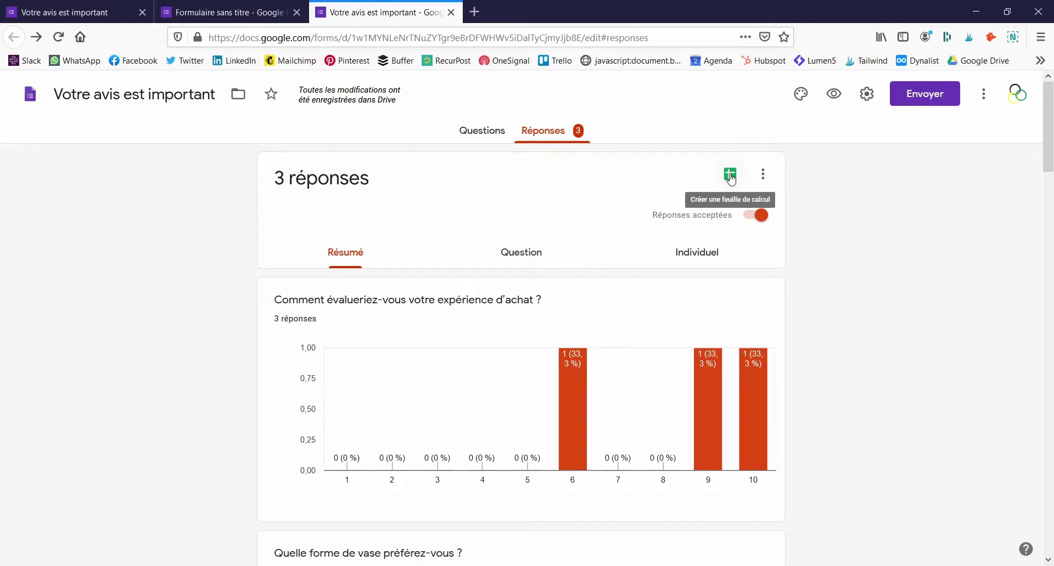
# Step: In the "Votre avis est important" form, examine the response management options, the answers by question and the individual responses
pyautogui.click(763, 174)
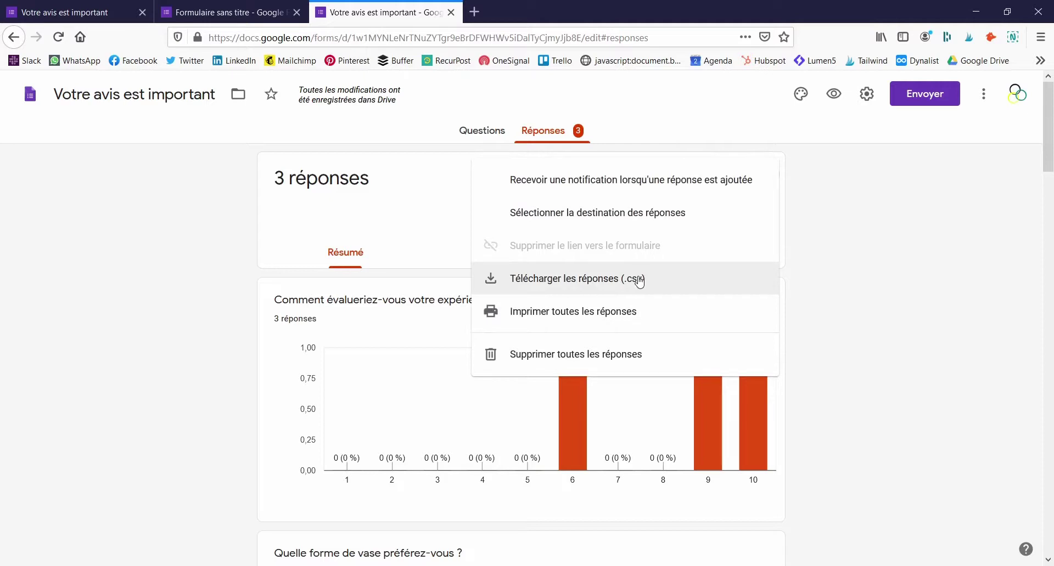
pyautogui.hotkey('alt', 'Left')
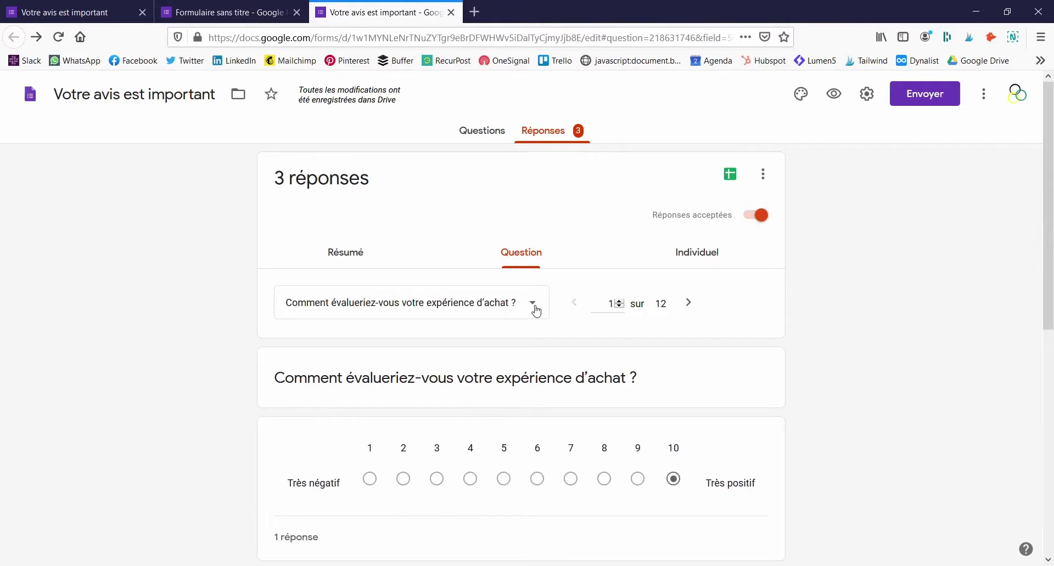
pyautogui.click(696, 253)
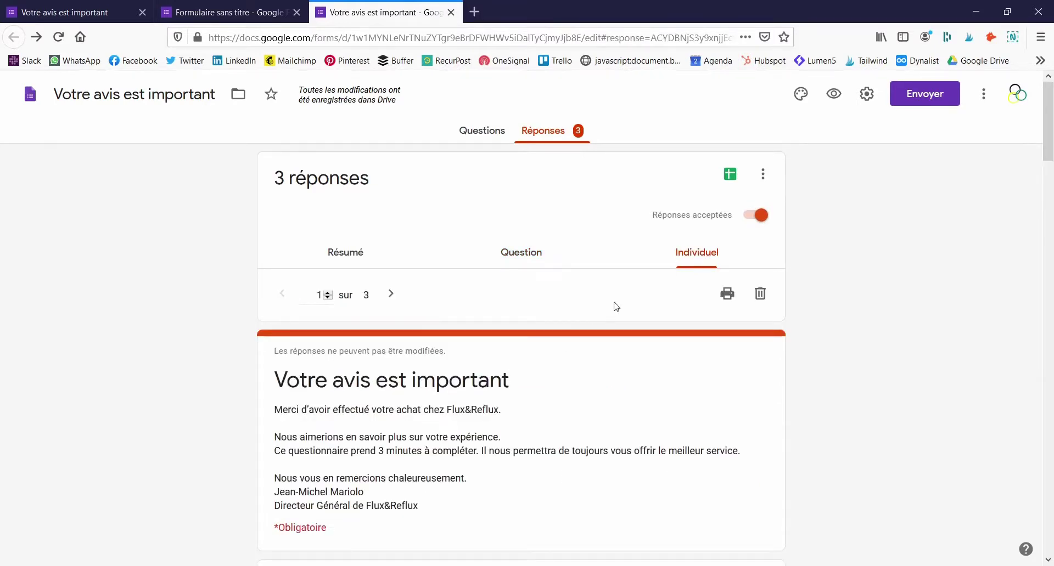